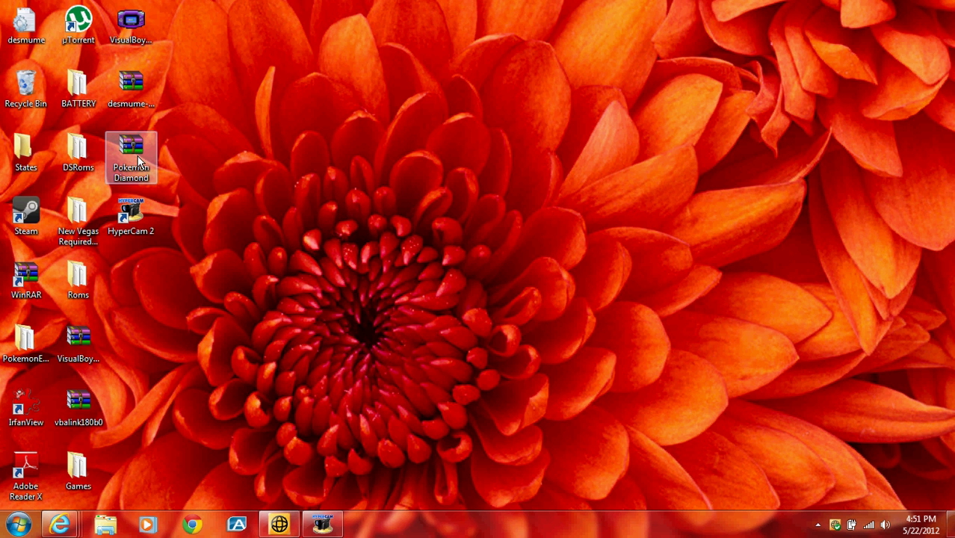
Move the Pokemon Diamond archive to the middle of the desktop and open it in WinRAR.
left_click_drag(138, 168, 477, 299)
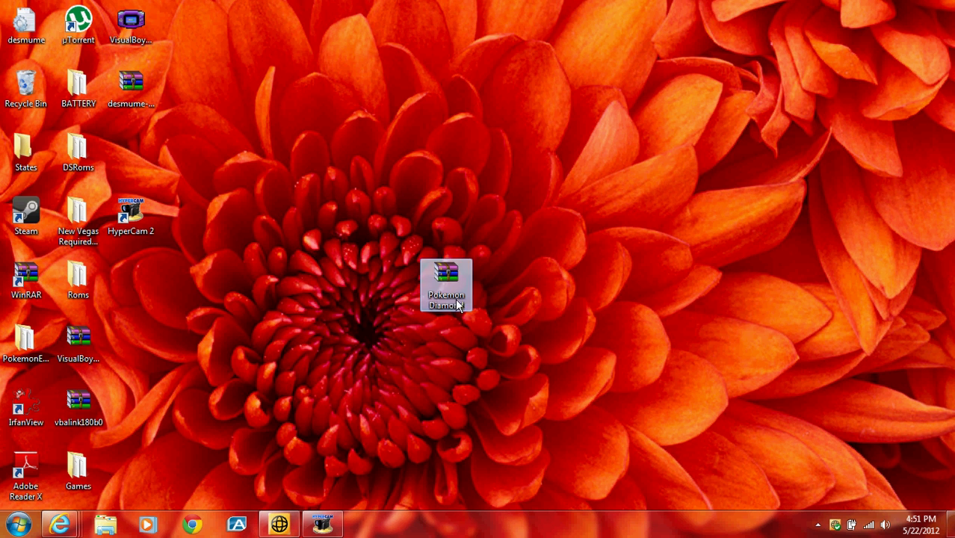
left_click(511, 289)
left_click(451, 293)
double_click(451, 292)
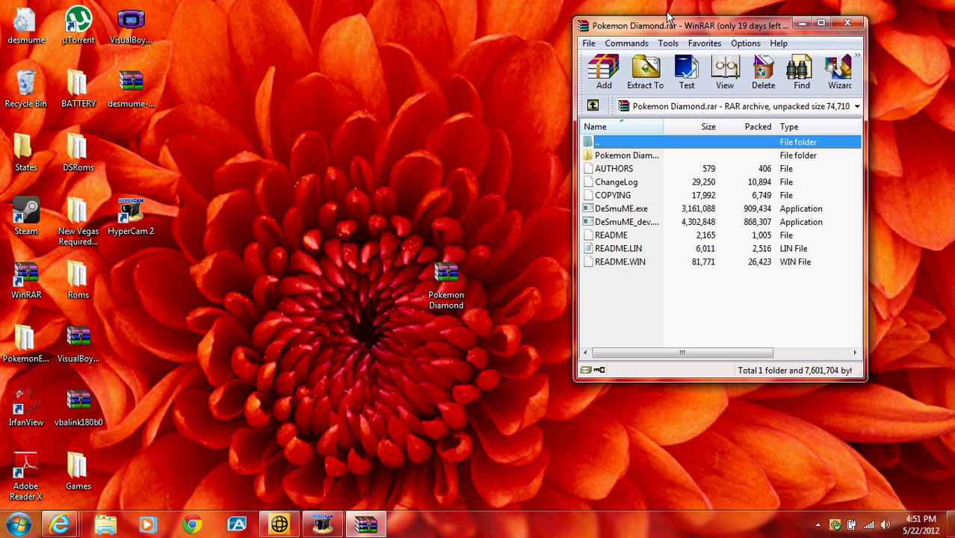
left_click_drag(660, 30, 449, 113)
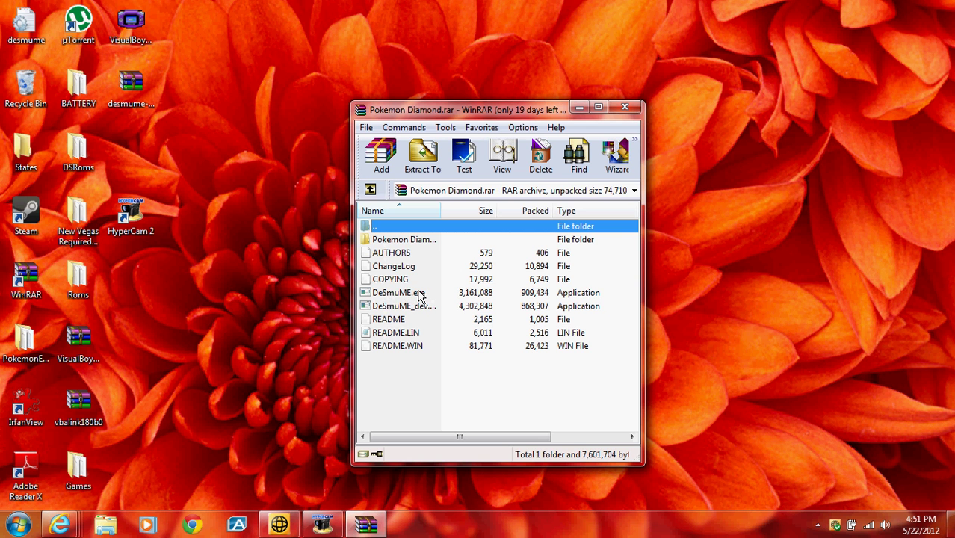
Check the ROM folder inside the archive and launch DeSmuME.exe from the archive's root.
double_click(404, 242)
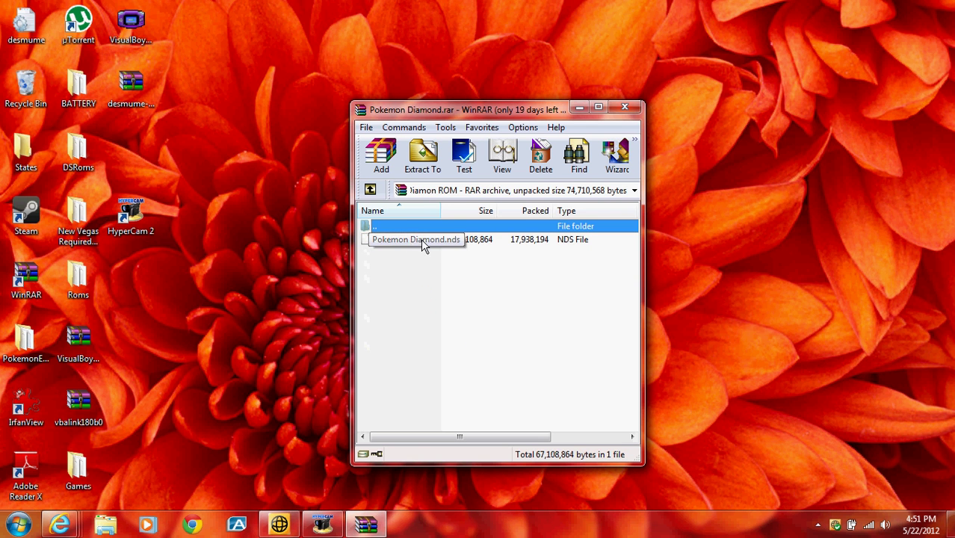
left_click(370, 190)
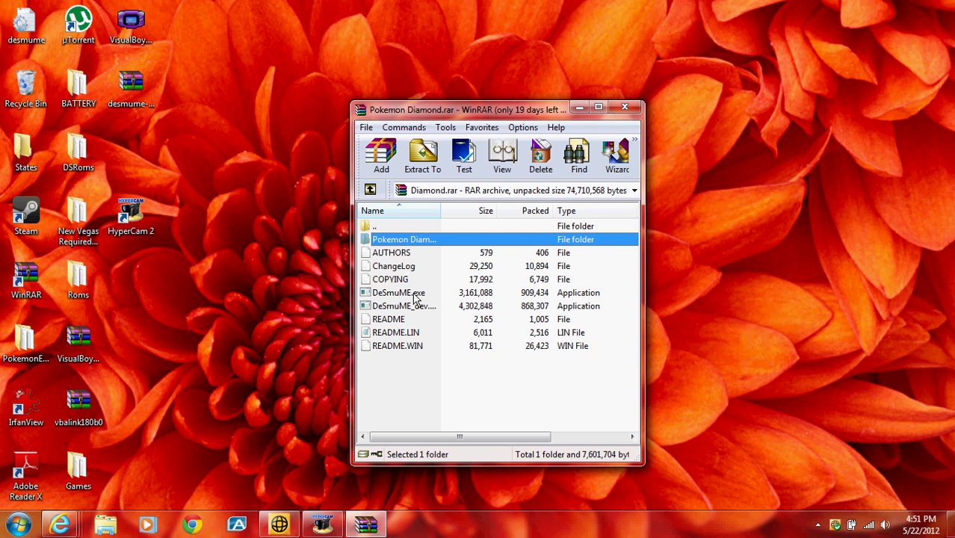
double_click(416, 294)
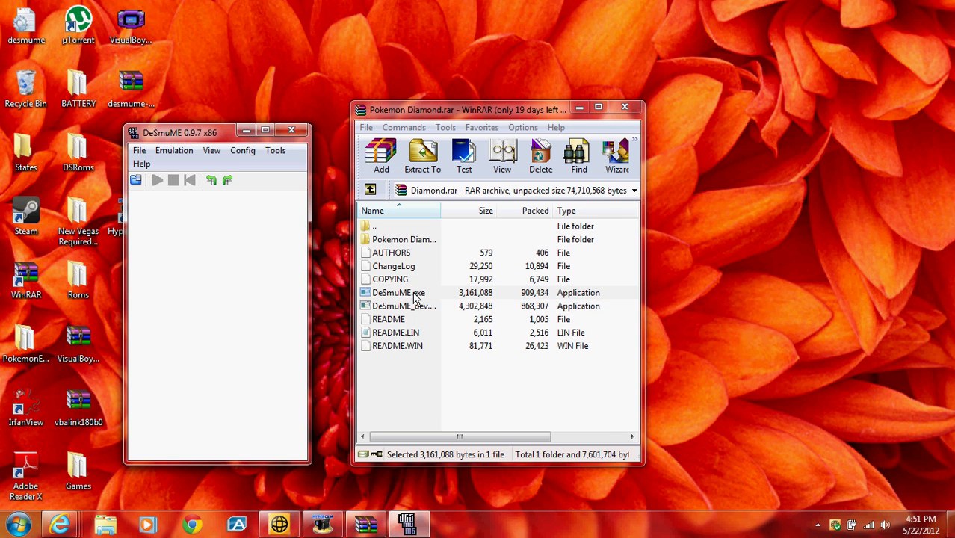
left_click_drag(204, 128, 652, 92)
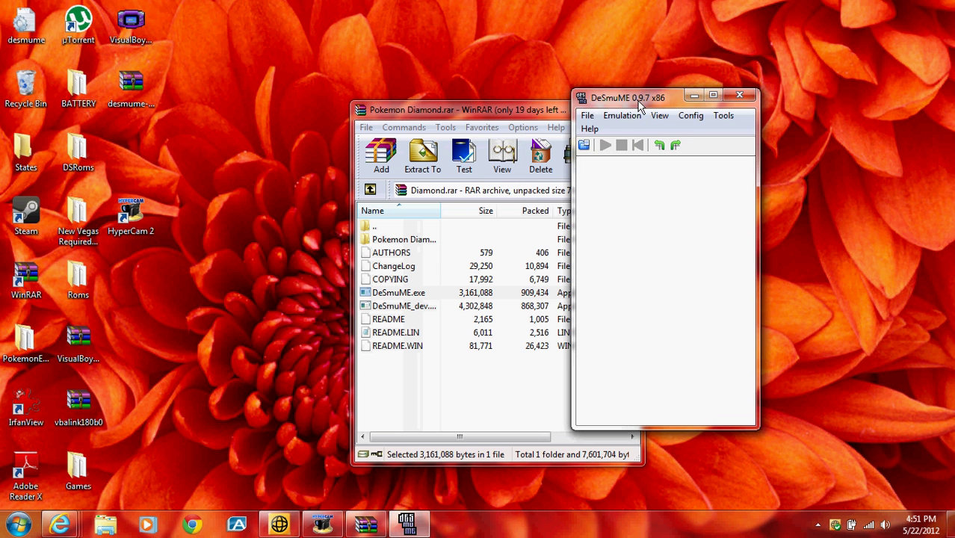
Load Pokemon Diamond.nds from the ROMS folder inside the desktop's Games folder and enlarge the emulator window.
left_click(588, 118)
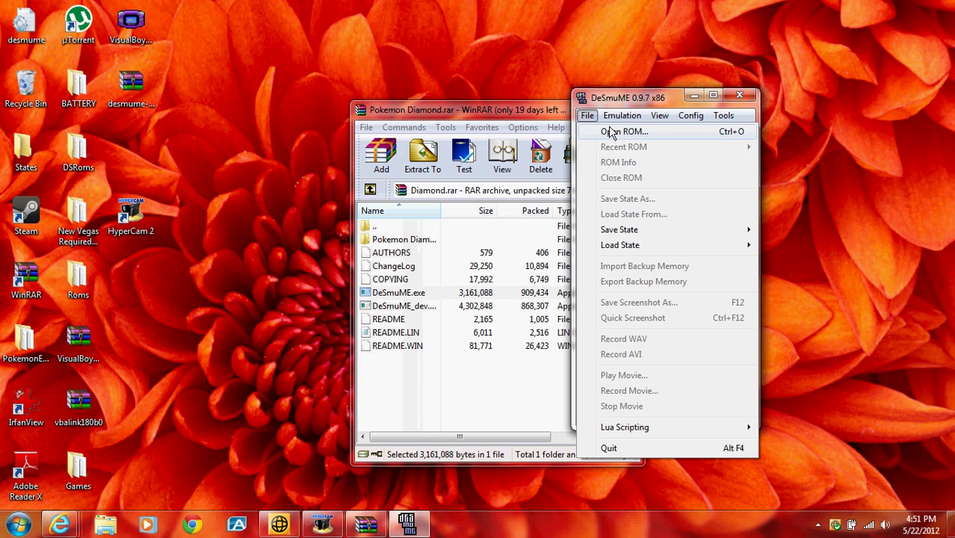
left_click(611, 133)
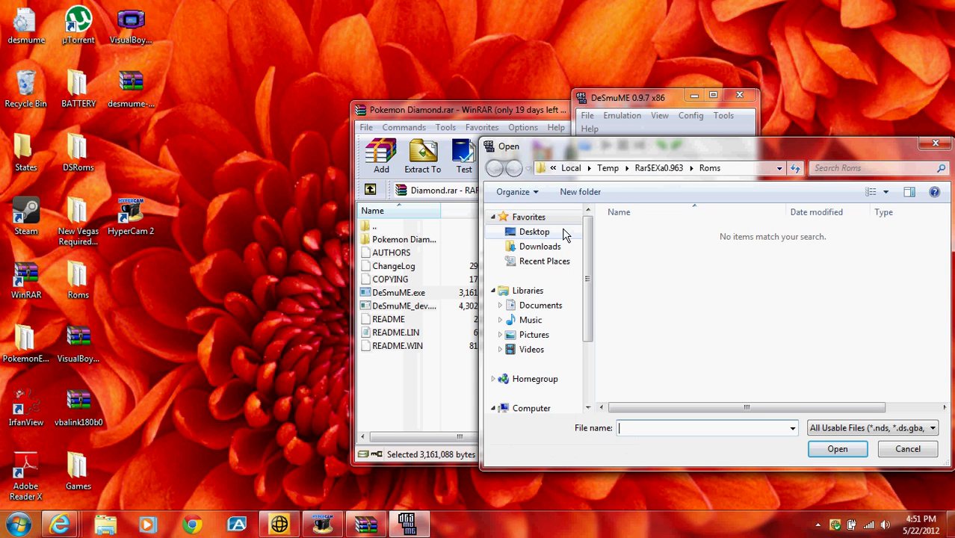
left_click(564, 233)
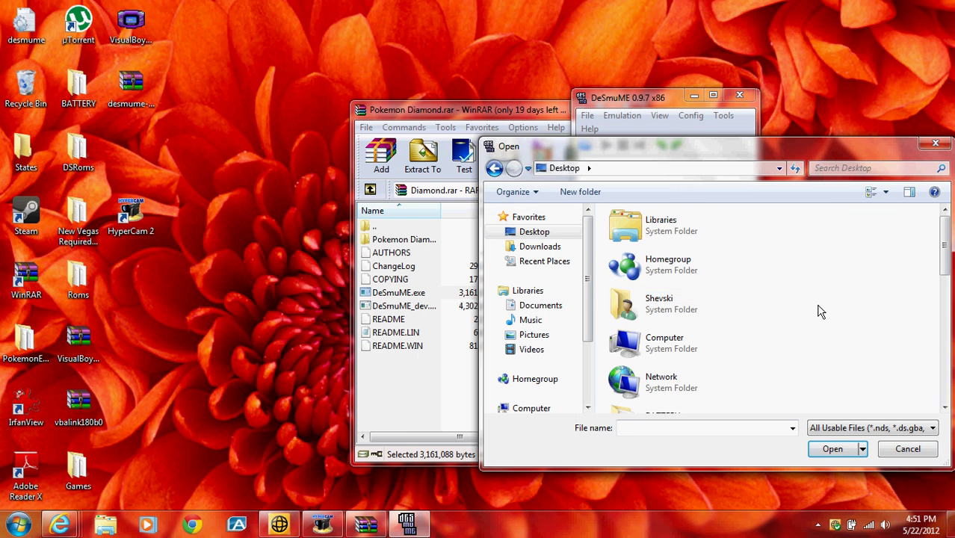
scroll(819, 312, "down", 5)
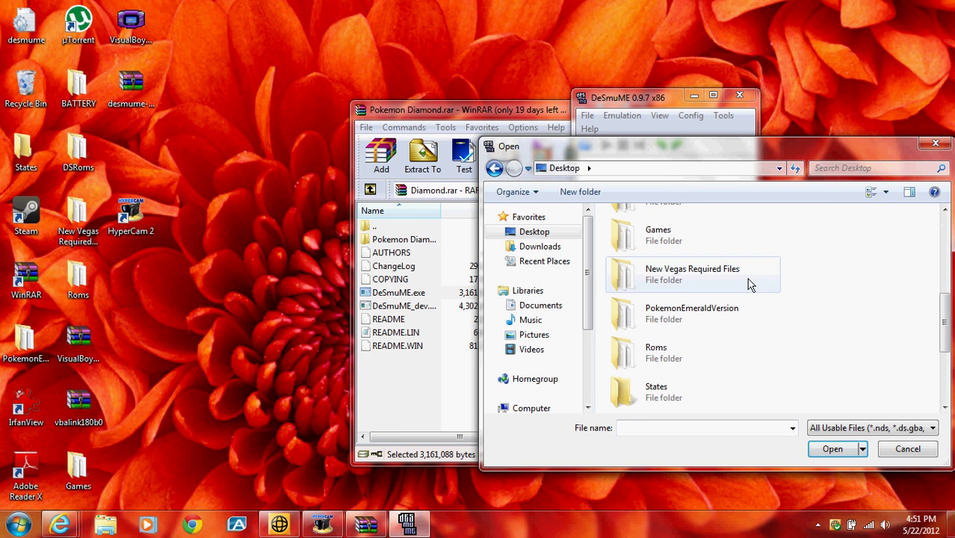
double_click(719, 230)
double_click(714, 234)
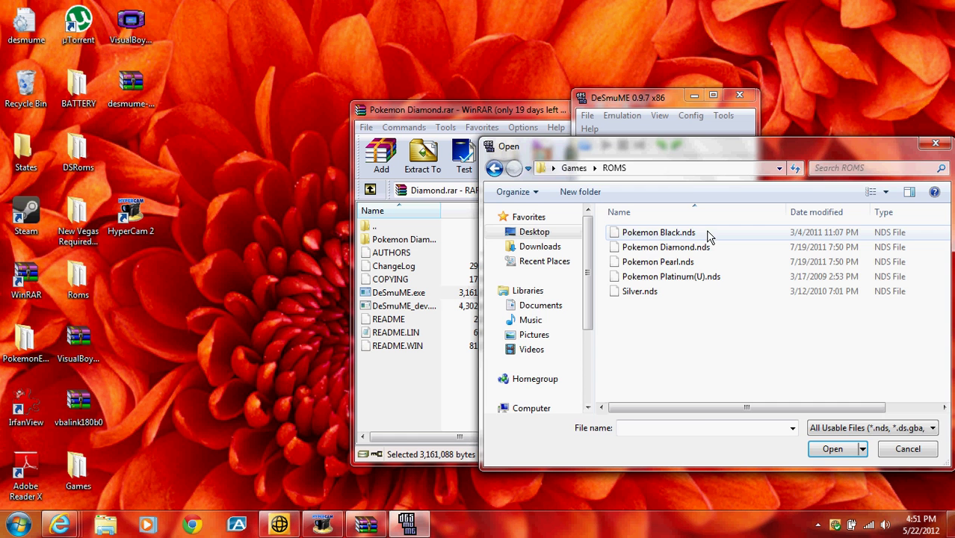
double_click(693, 247)
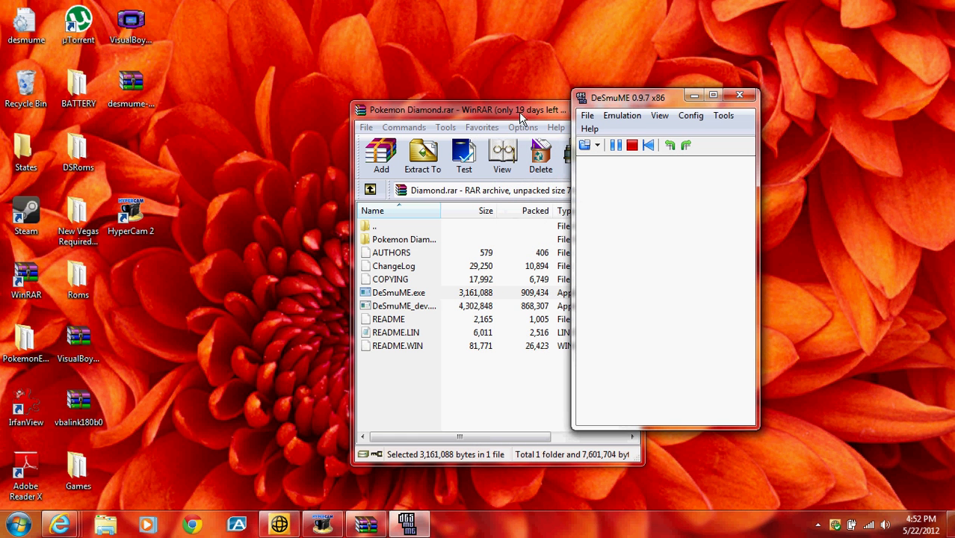
left_click_drag(757, 224, 786, 217)
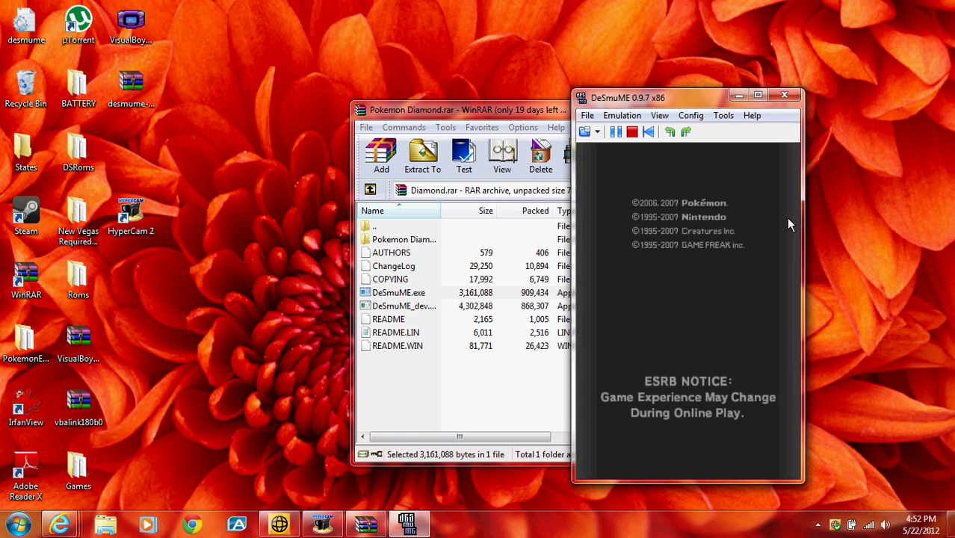
left_click_drag(703, 99, 463, 100)
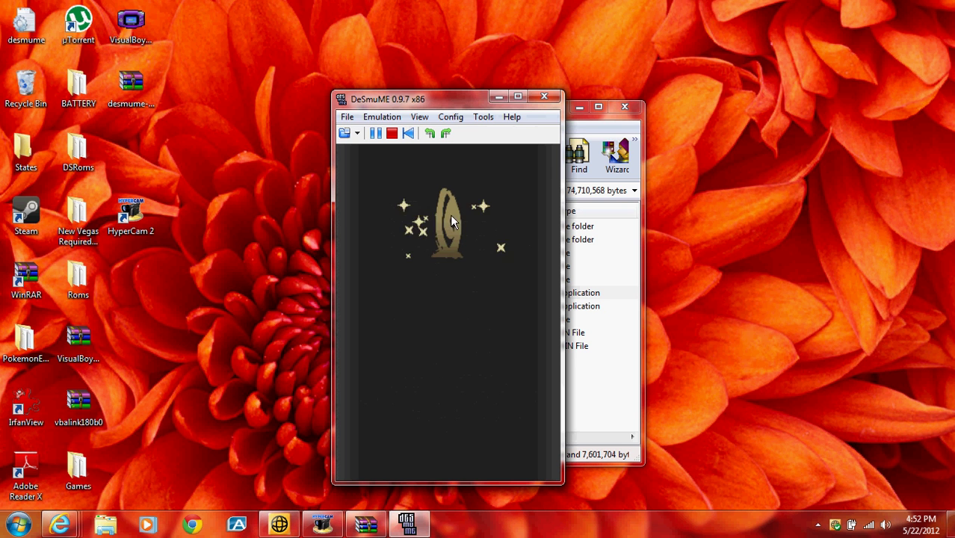
Close the emulator and the Pokemon Diamond archive without putting the modified files back into the archive.
left_click(546, 98)
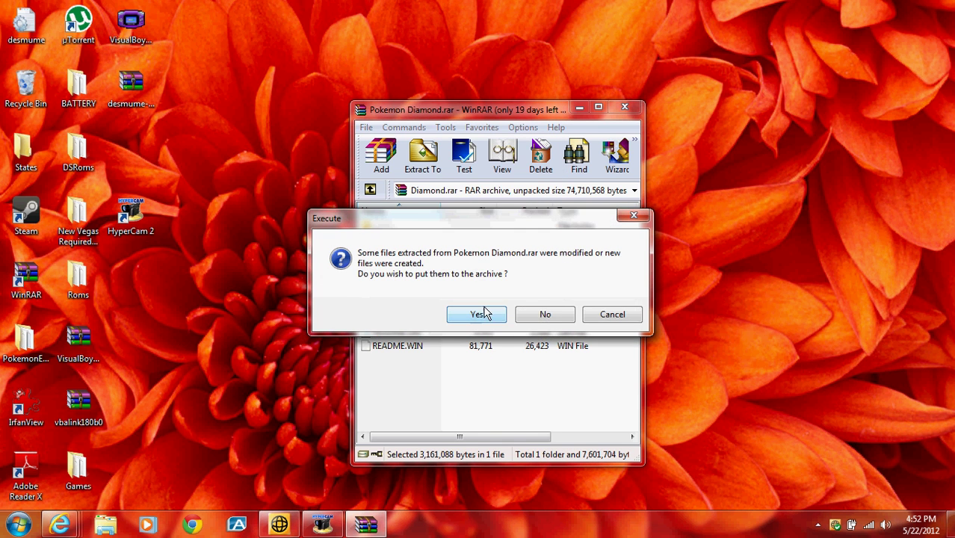
left_click(554, 314)
left_click(618, 107)
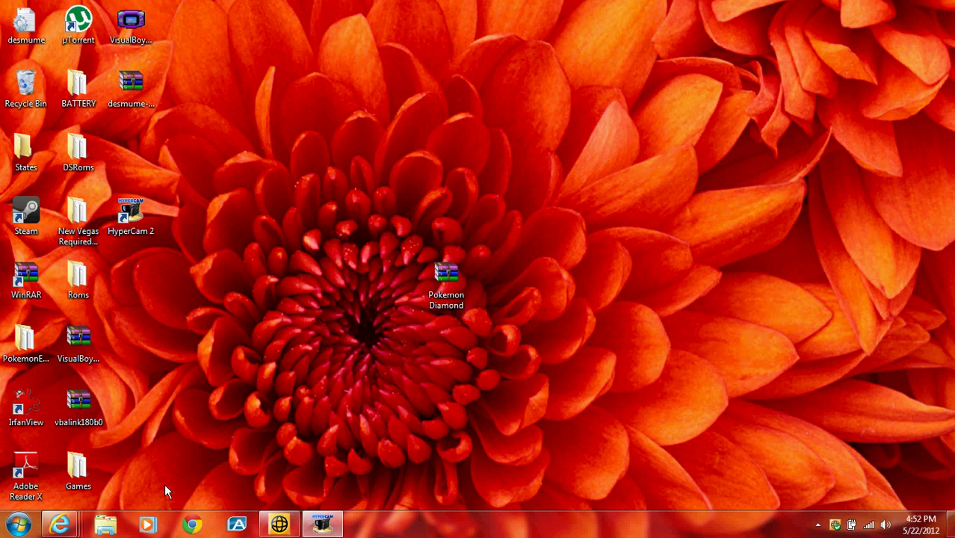
left_click(331, 526)
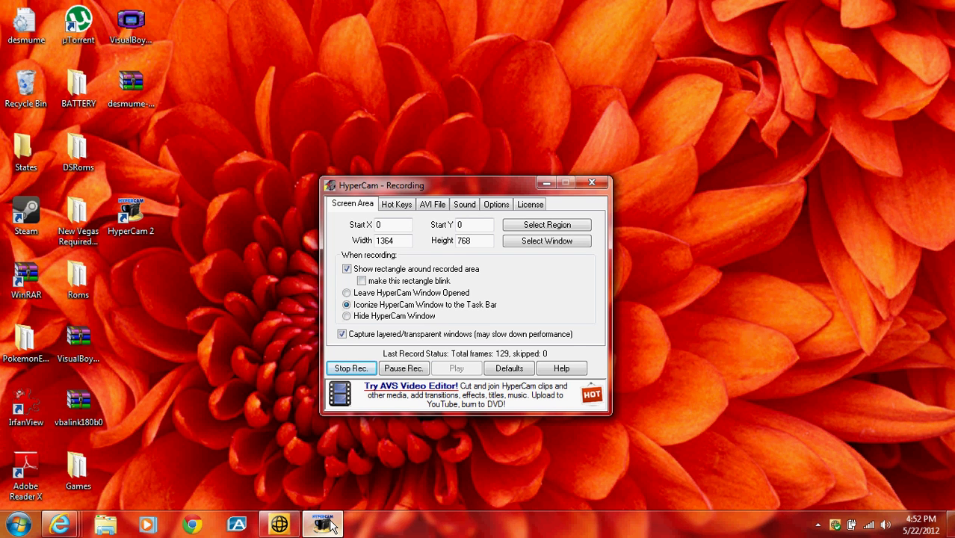
left_click(330, 525)
Close the CNET Download page in Internet Explorer and switch to the MediaFire file list.
mouse_move(60, 525)
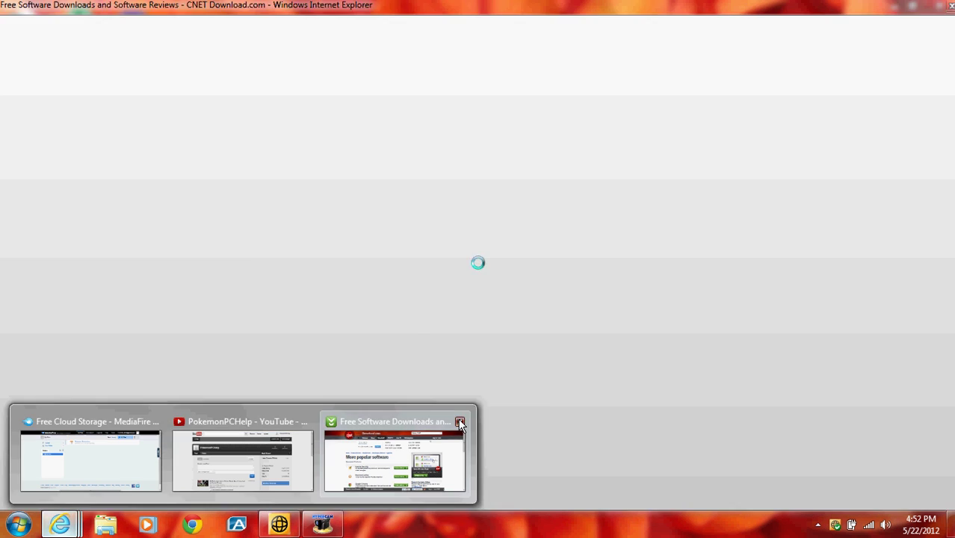
left_click(459, 421)
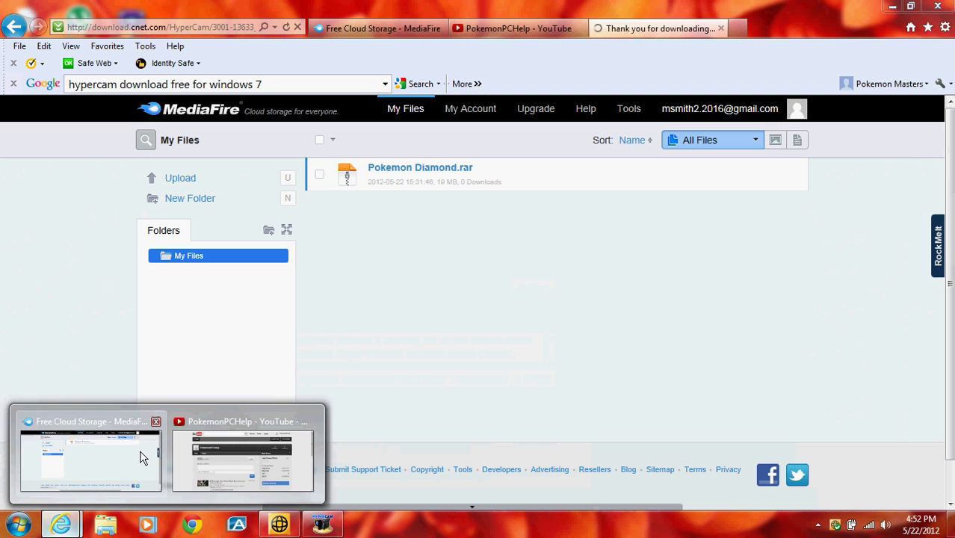
left_click(141, 454)
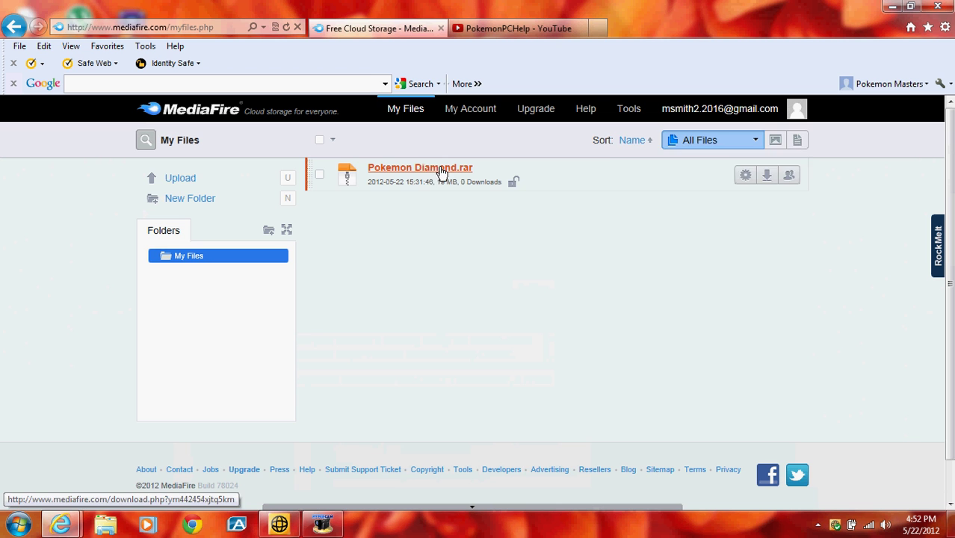
left_click(592, 25)
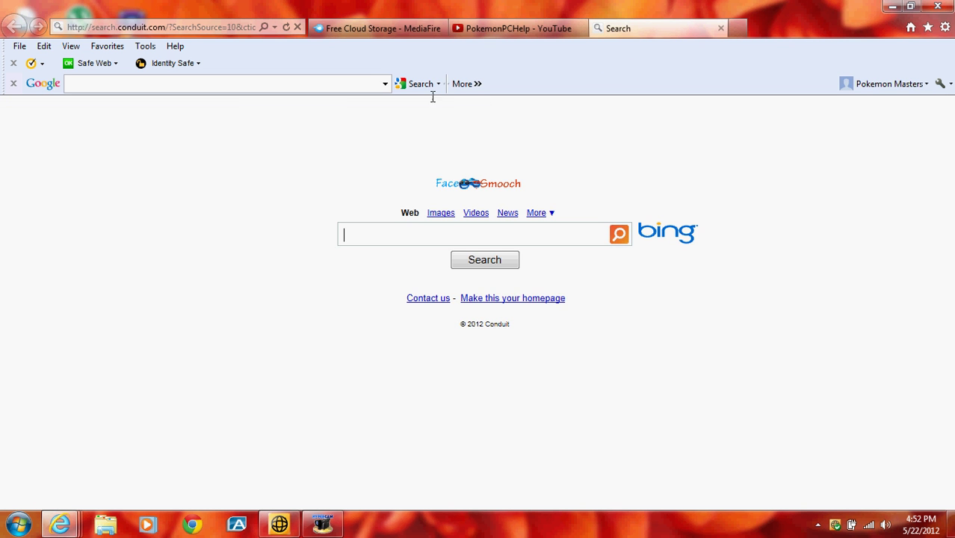
right_click(193, 29)
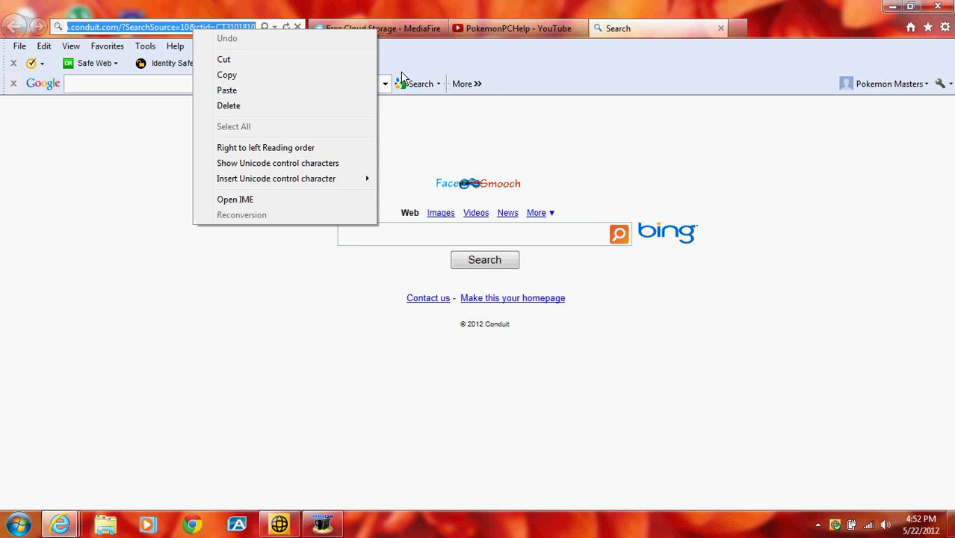
left_click(490, 74)
left_click(397, 31)
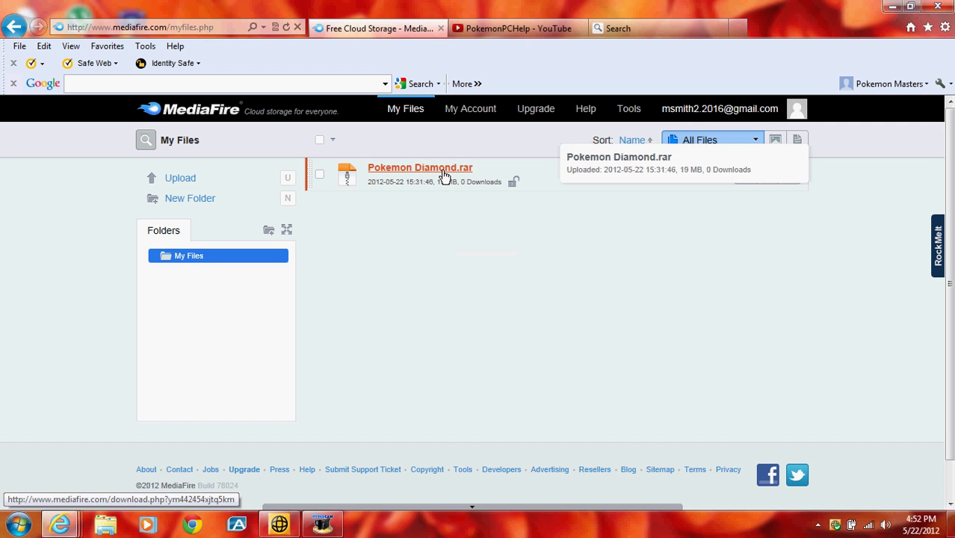
Open the MediaFire download page of Pokemon Diamond.rar, cancel the search provider change, and minimize the browser.
left_click(443, 169)
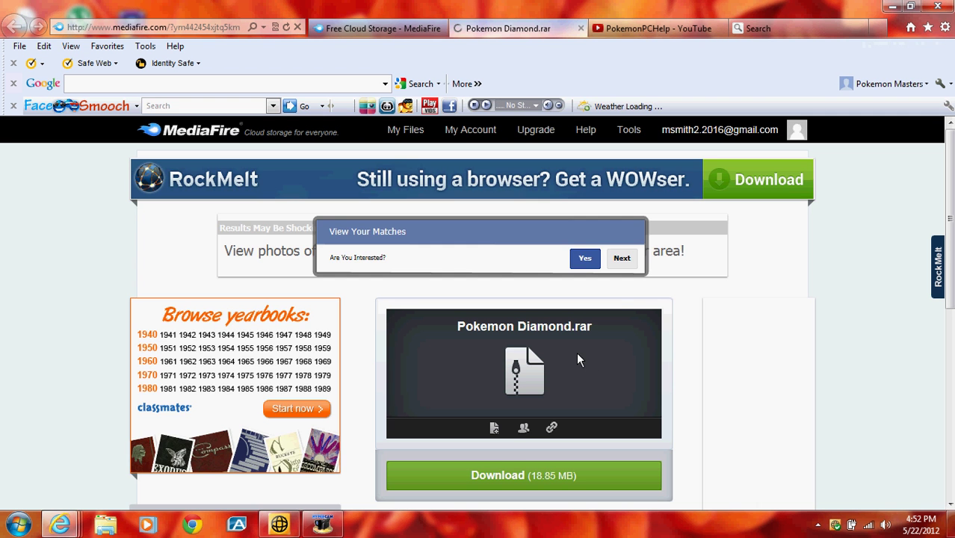
scroll(576, 360, "down", 1)
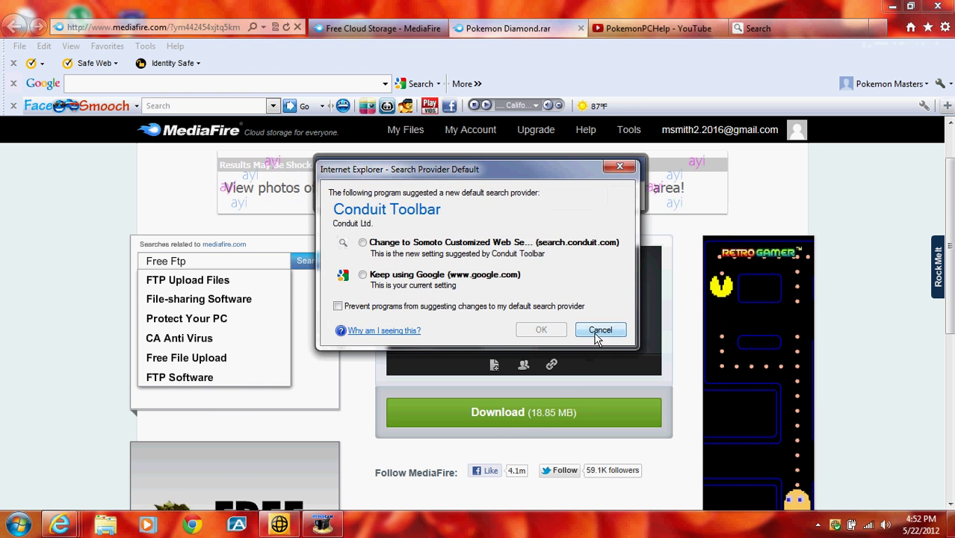
left_click(598, 330)
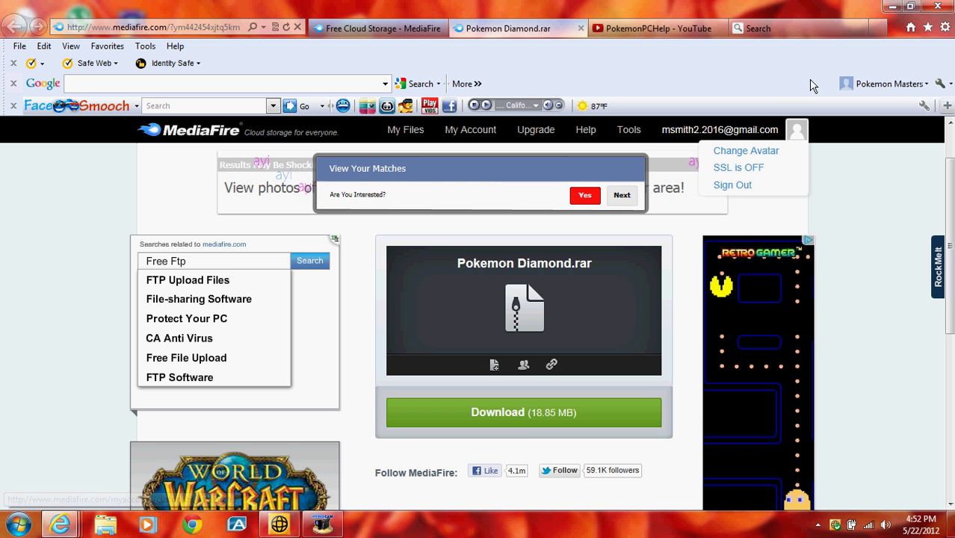
left_click(892, 6)
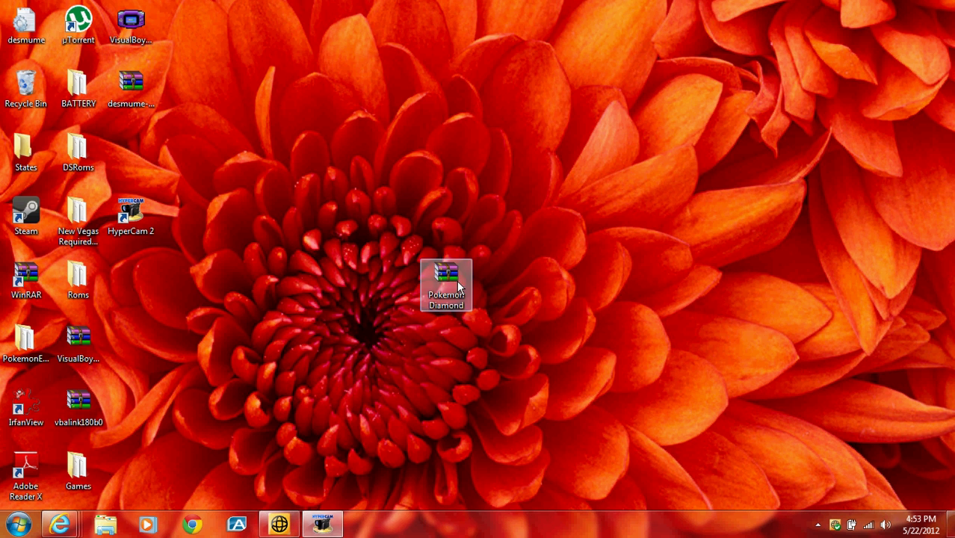
Reopen the Pokemon Diamond archive from the desktop and launch DeSmuME.exe, placing its window over the archive.
double_click(446, 293)
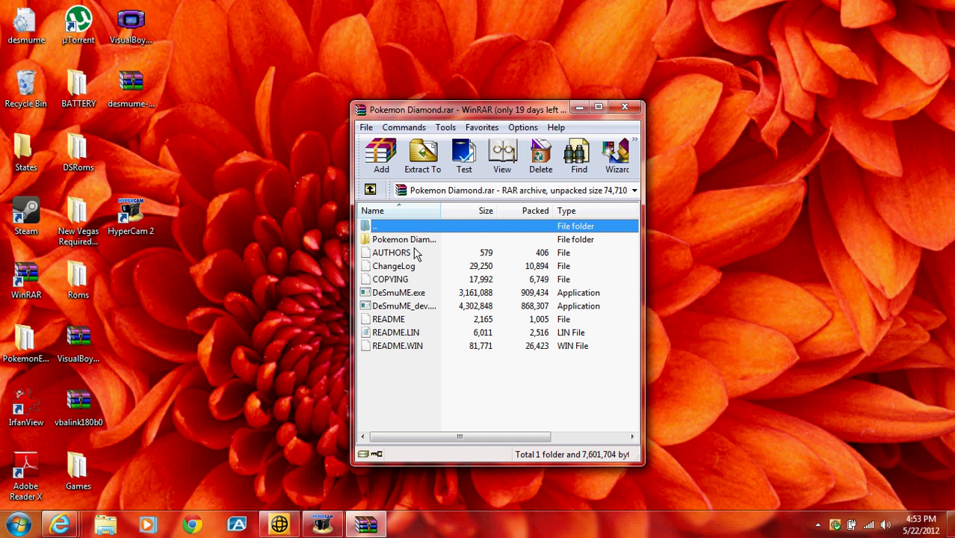
double_click(411, 293)
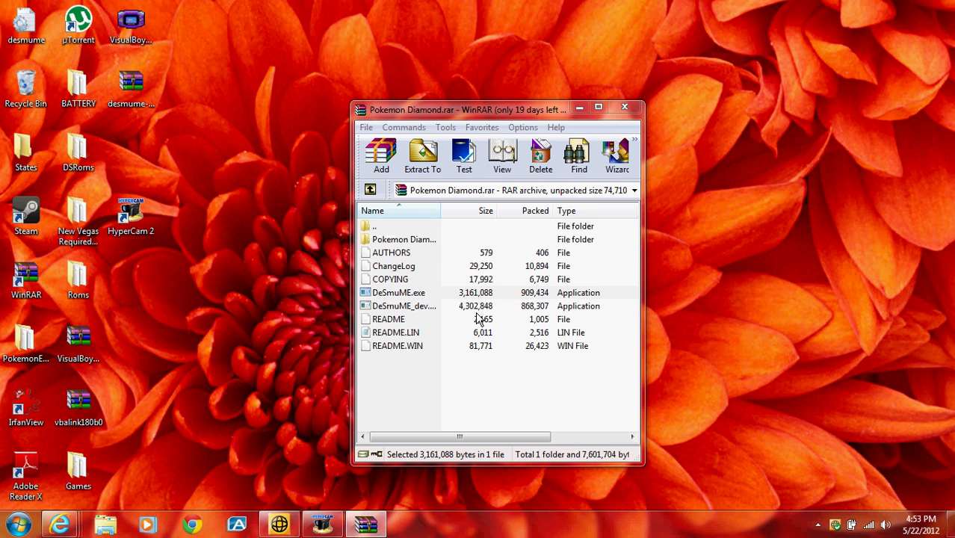
left_click(89, 99)
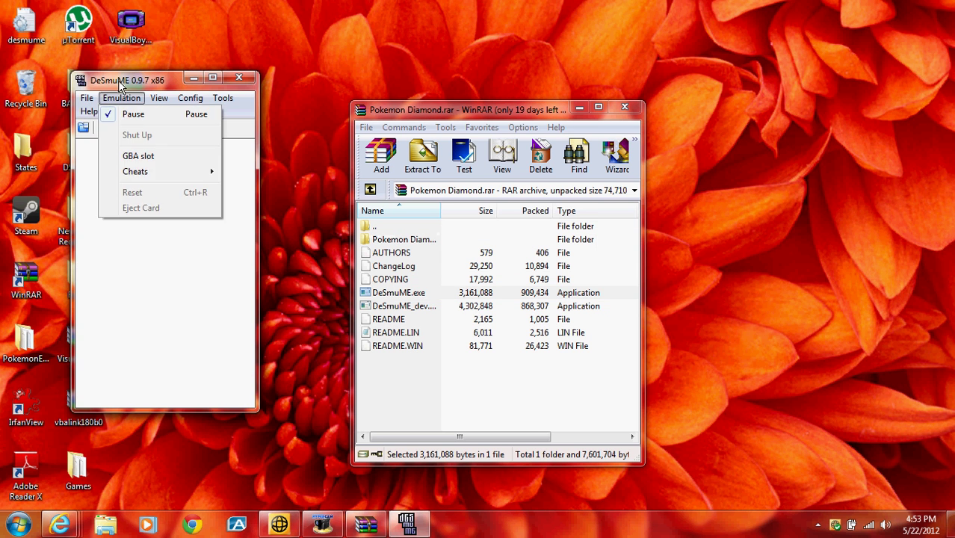
left_click_drag(142, 80, 489, 88)
Load the Pokemon Diamond.nds ROM from the ROMS folder inside the desktop's Games folder and enlarge the emulator window slightly.
left_click(471, 106)
mouse_move(435, 106)
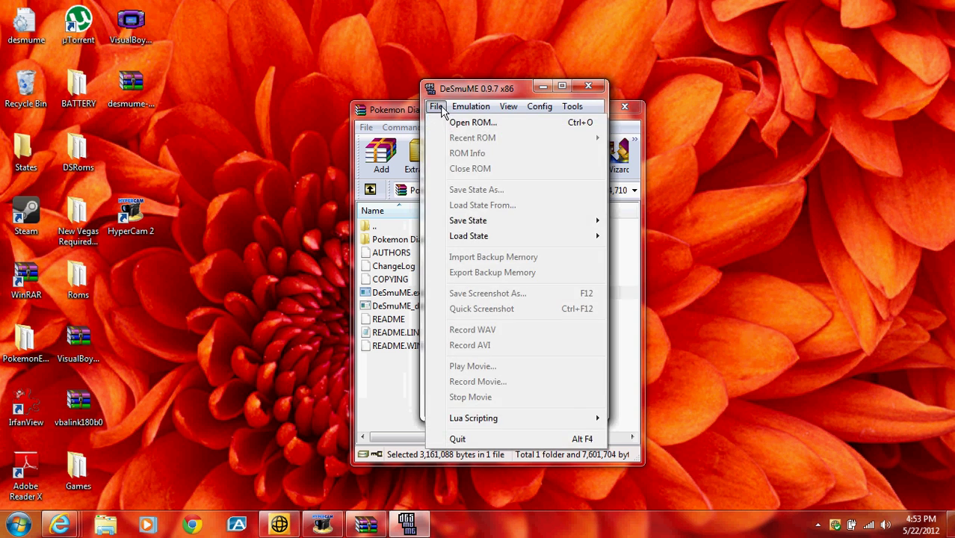
left_click(475, 122)
left_click(501, 226)
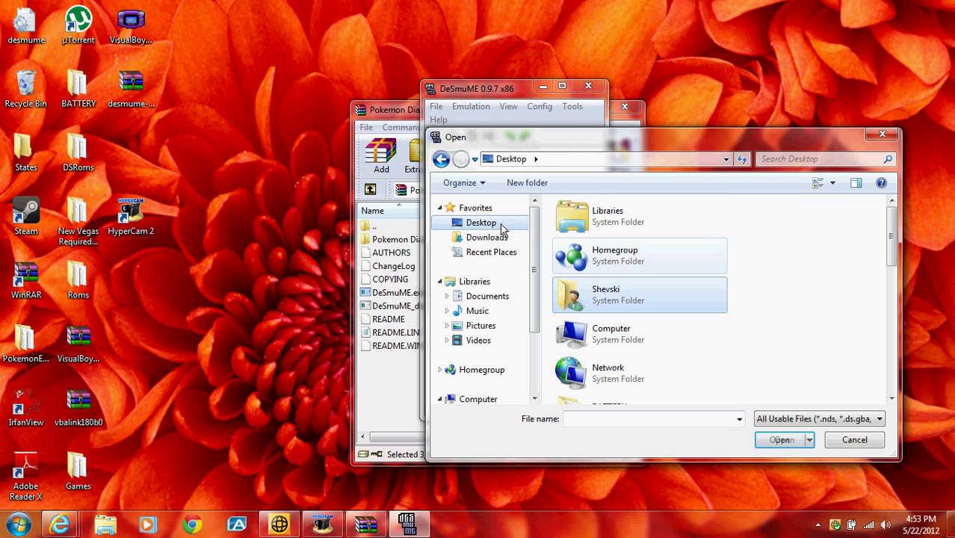
scroll(753, 260, "down", 5)
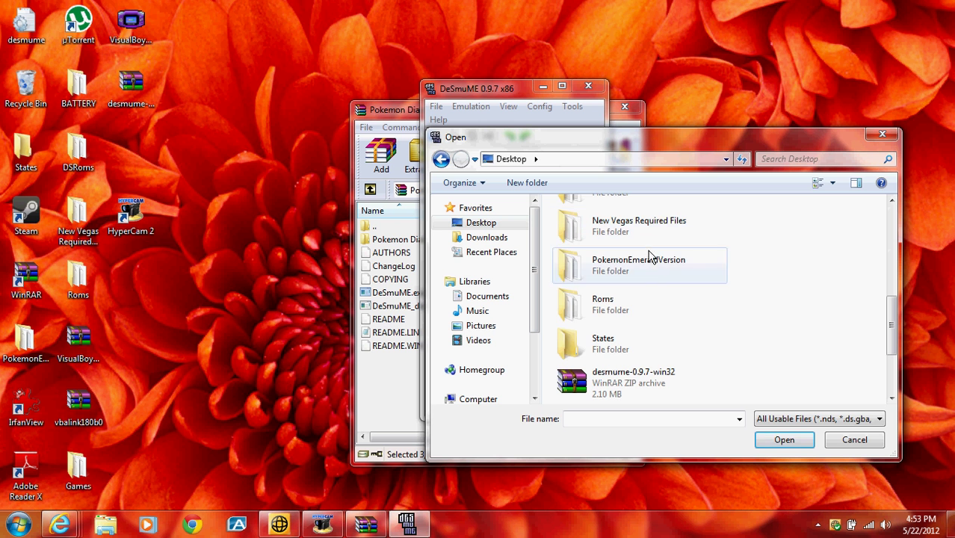
scroll(685, 273, "up", 3)
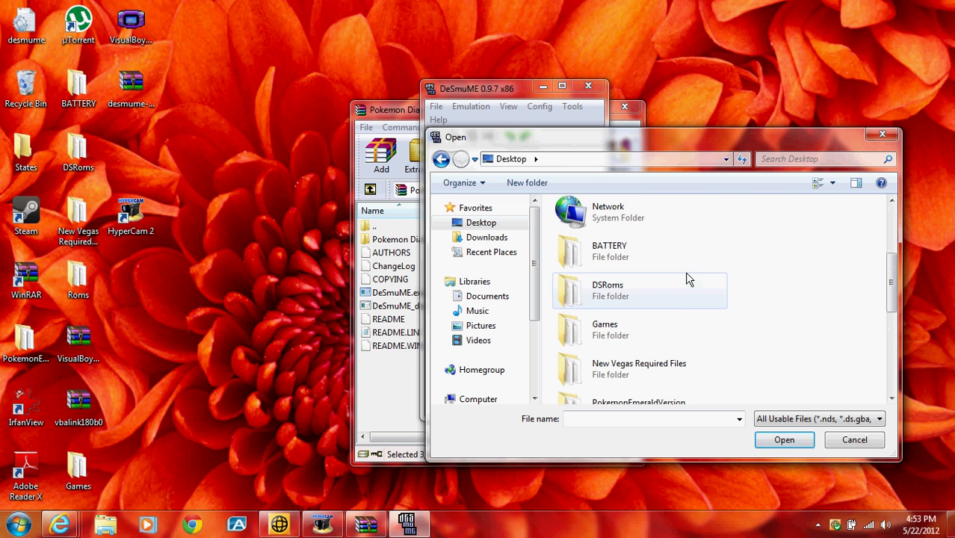
double_click(671, 324)
double_click(620, 224)
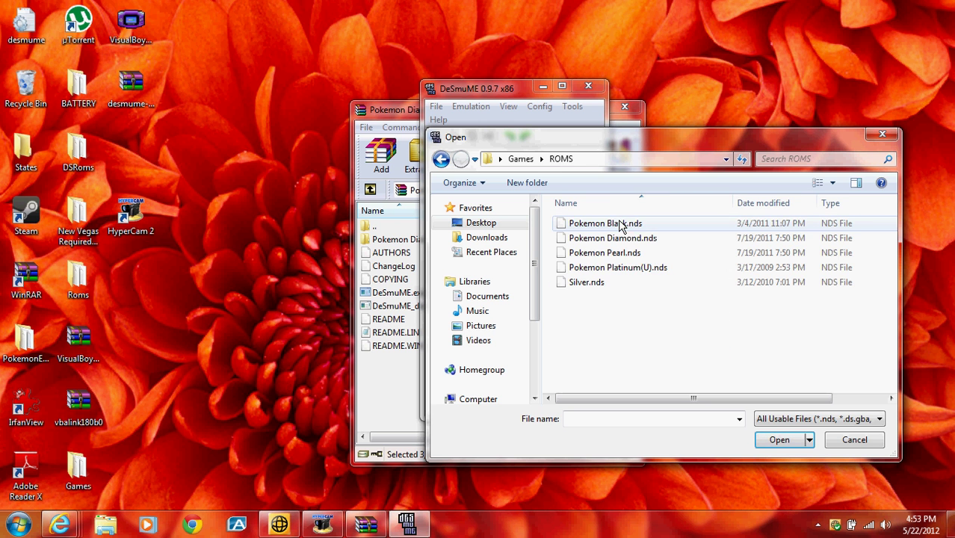
double_click(631, 239)
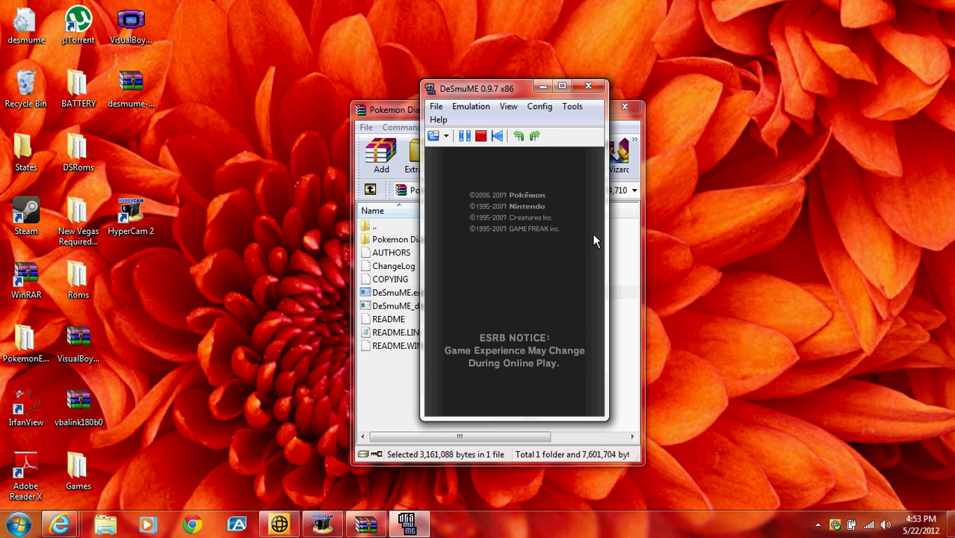
left_click_drag(609, 235, 637, 237)
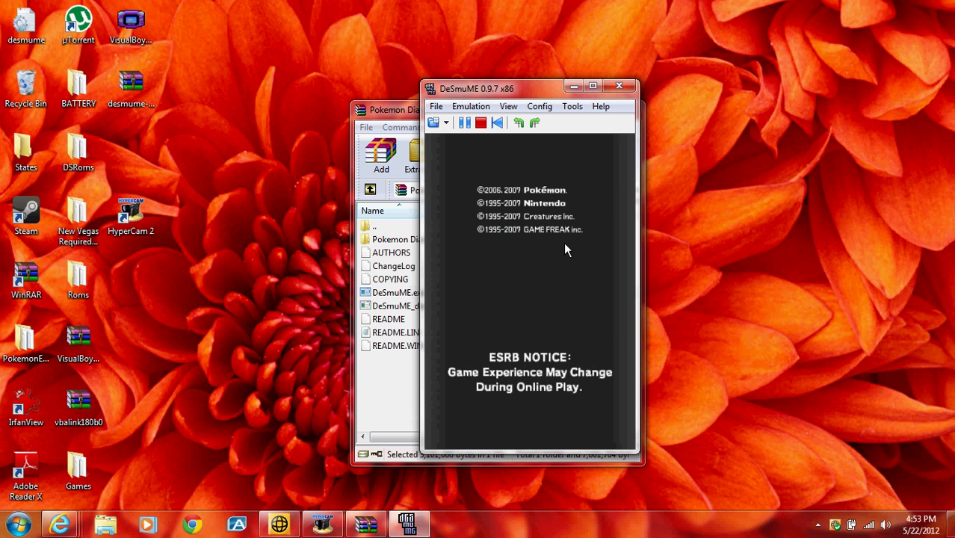
Open the emulator's control configuration and map Up to E, Left to S, Down to D and Right to F.
left_click(540, 107)
left_click(561, 138)
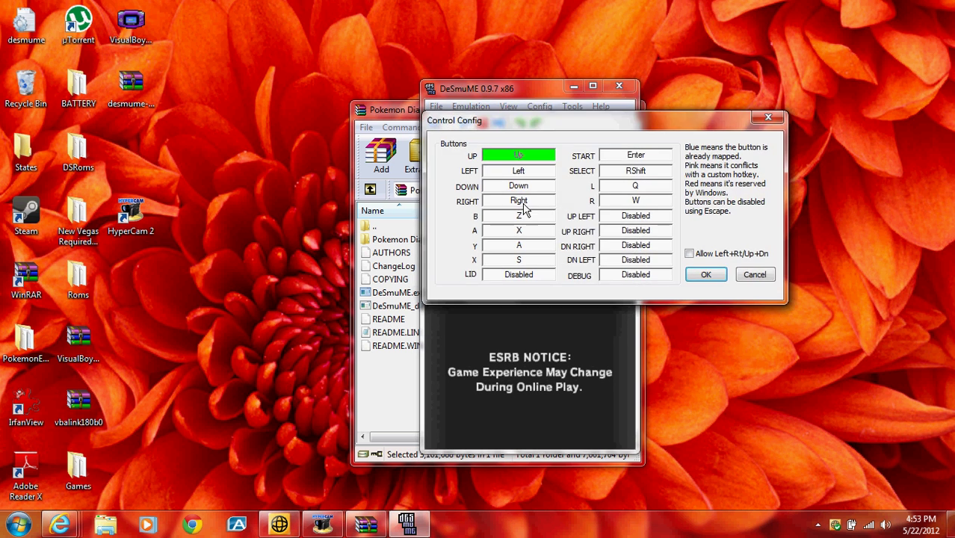
key("e")
key("s")
key("d")
key("f")
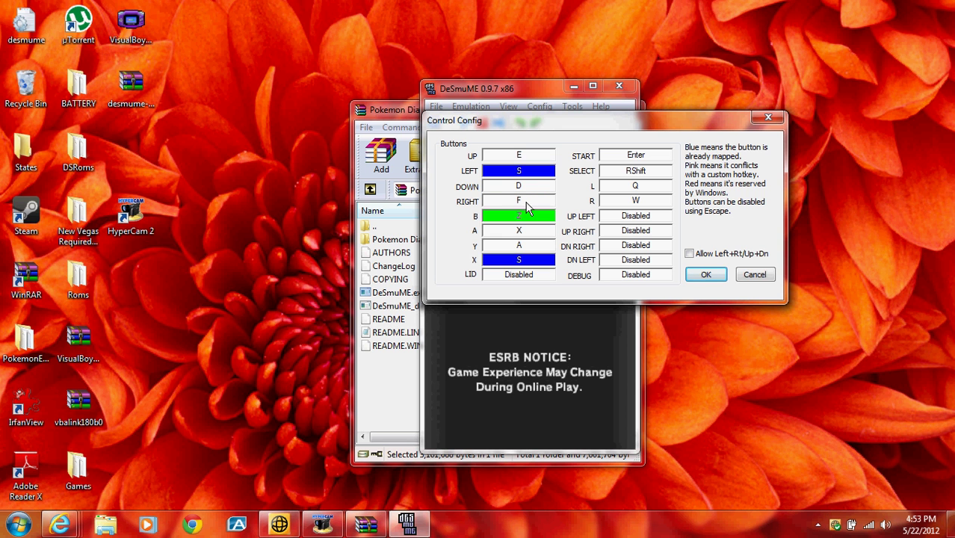
Map B to K, A to J, Y to Z, X to X, Start to Space and Select to T, and apply the control configuration.
key("k")
key("j")
key("z")
key("x")
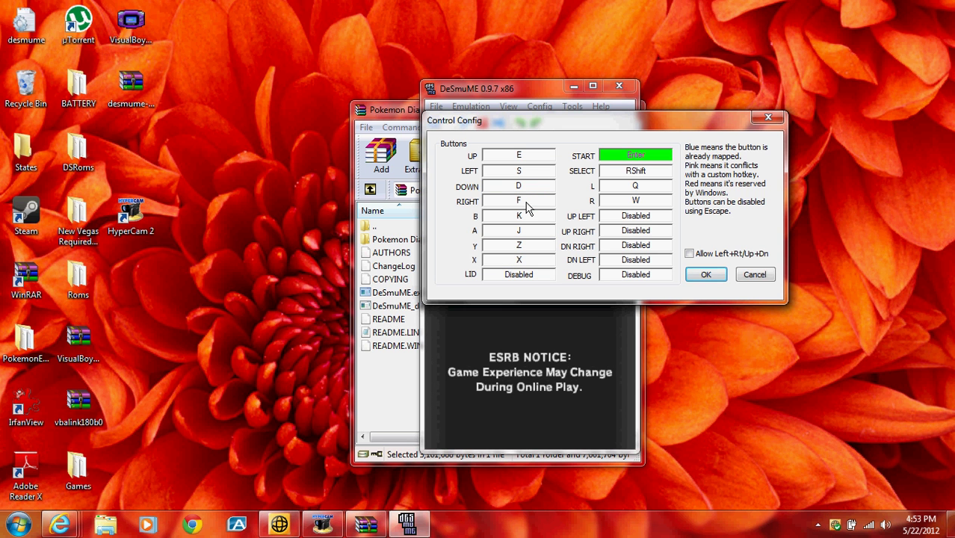
key("space")
key("t")
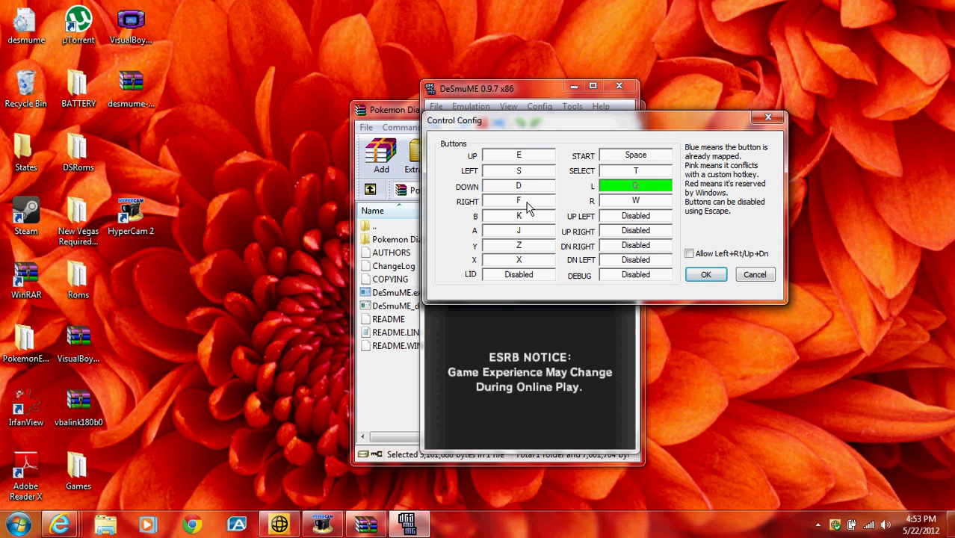
left_click(706, 274)
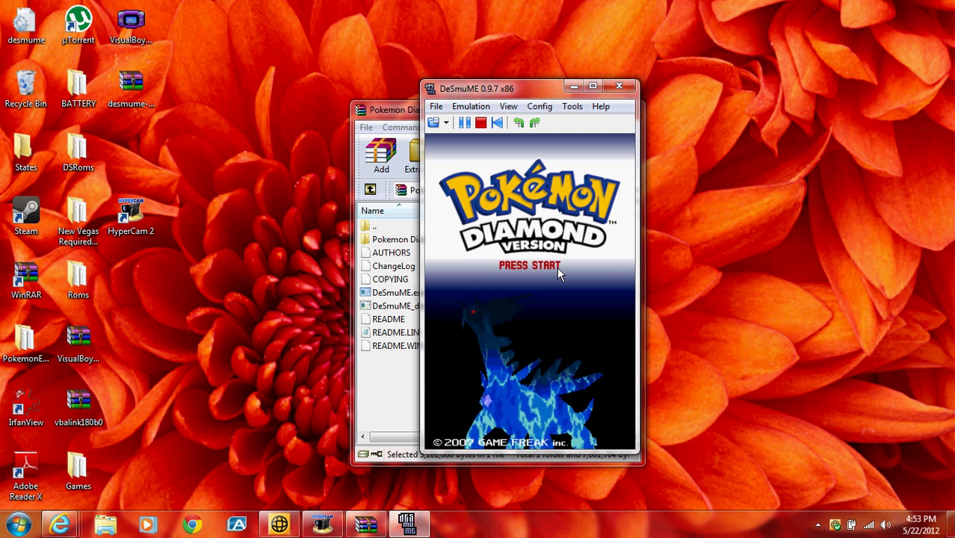
Start the game from the Pokemon Diamond title screen and advance past the opening welcome message.
key("Return")
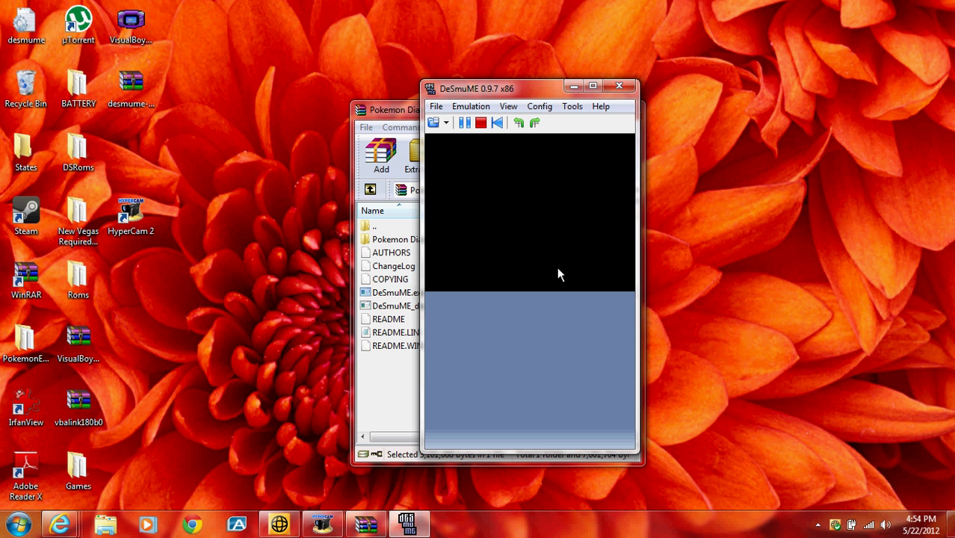
key("x")
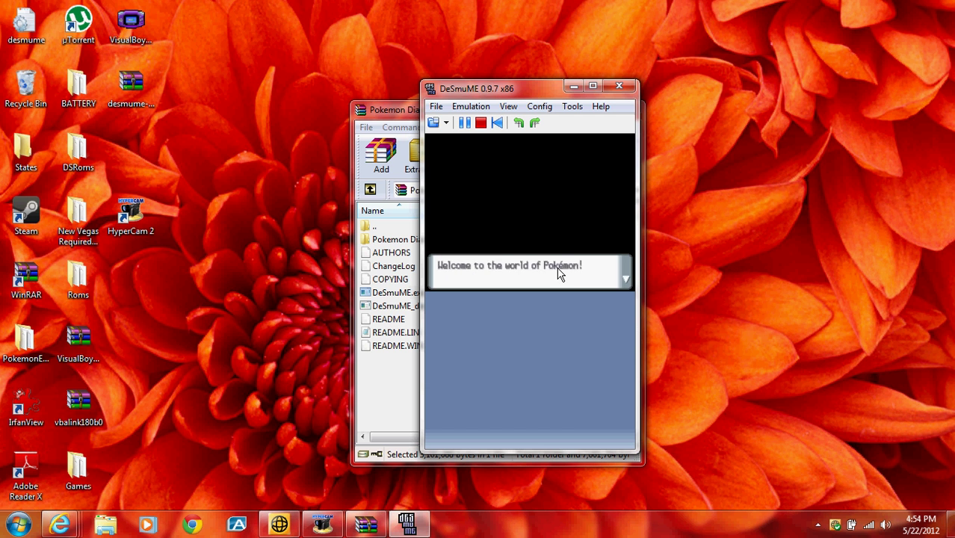
key("x")
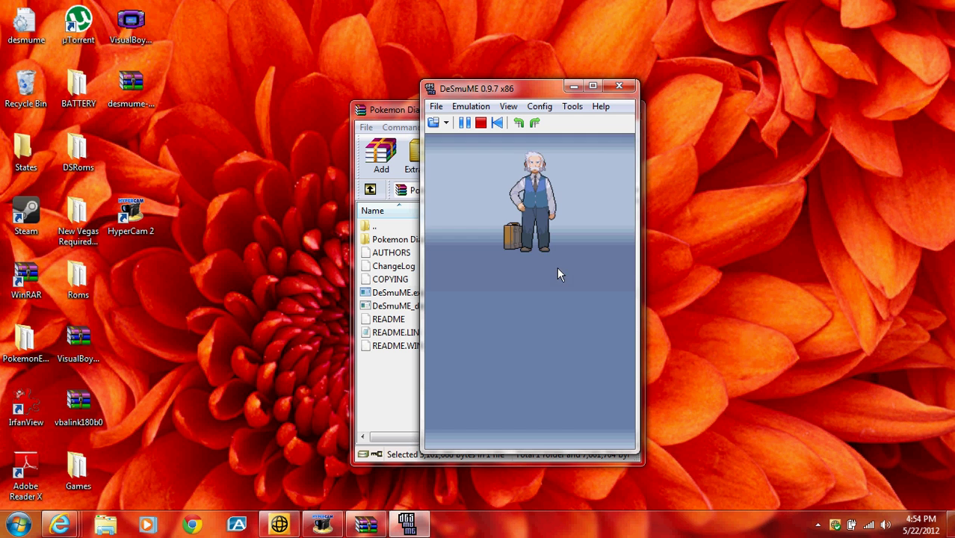
Close the DeSmuME emulator and the Pokemon Diamond archive.
left_click(620, 86)
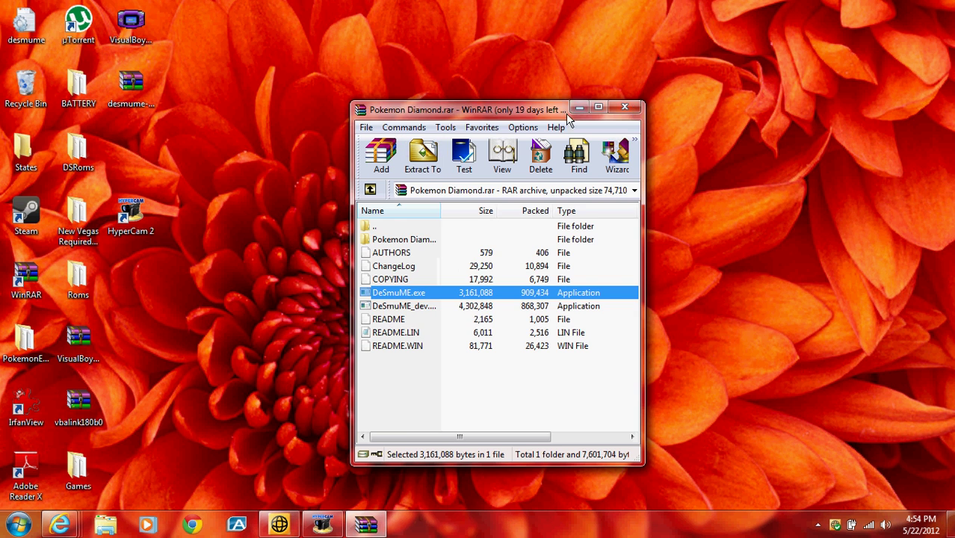
left_click(546, 314)
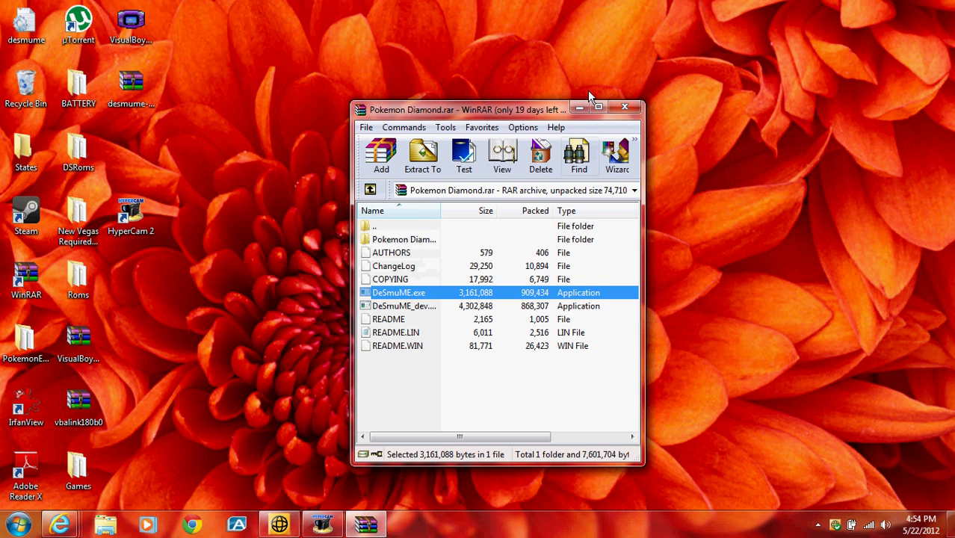
left_click(624, 107)
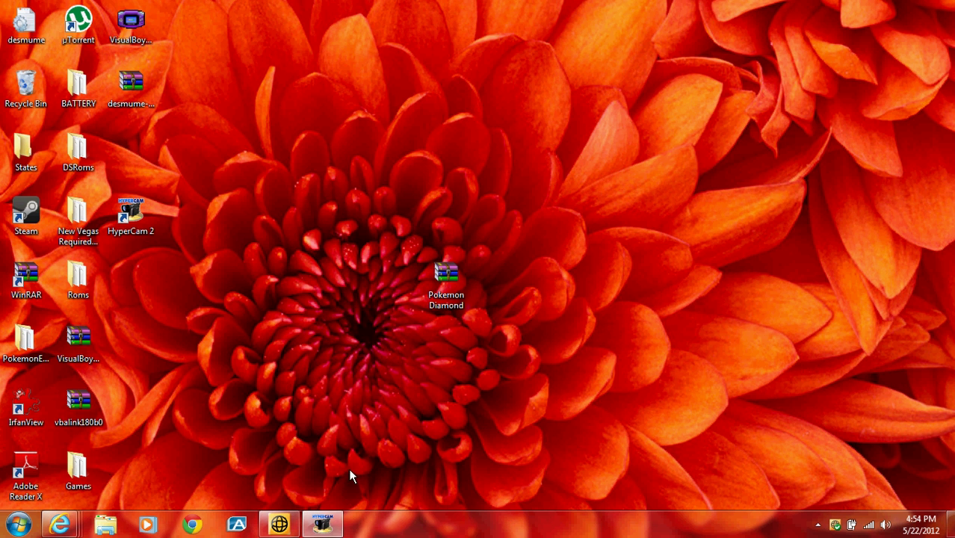
left_click(322, 525)
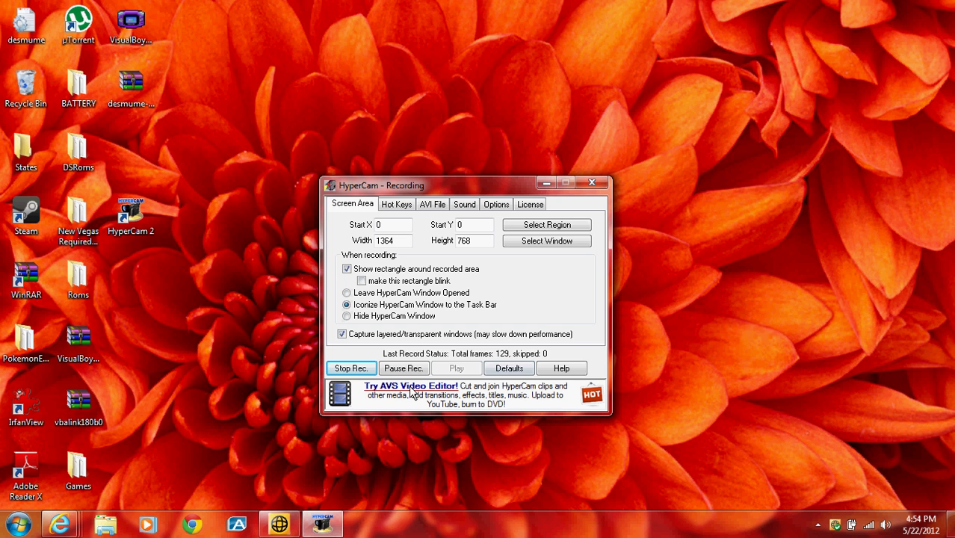